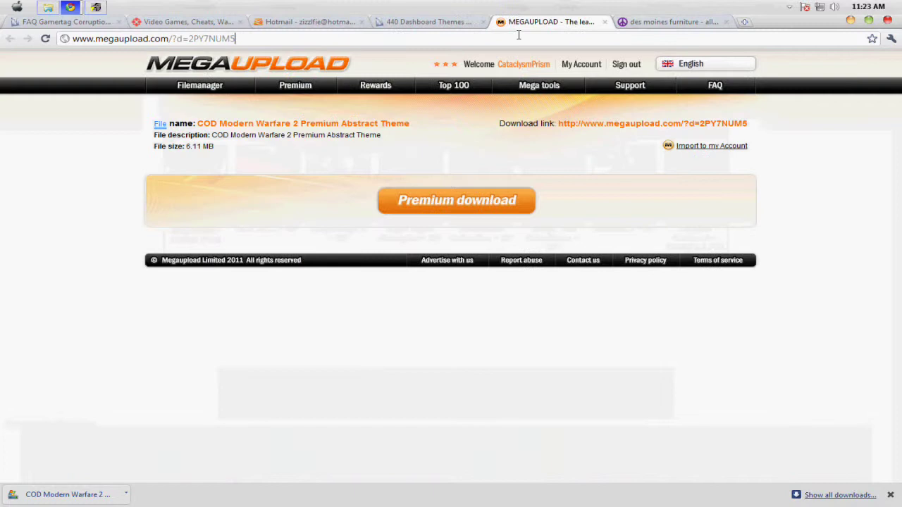
# - Load the xbox360iso.com website in place of the Megaupload page
pyautogui.click(518, 35)
pyautogui.write('xbox360iso')
pyautogui.press('Return')
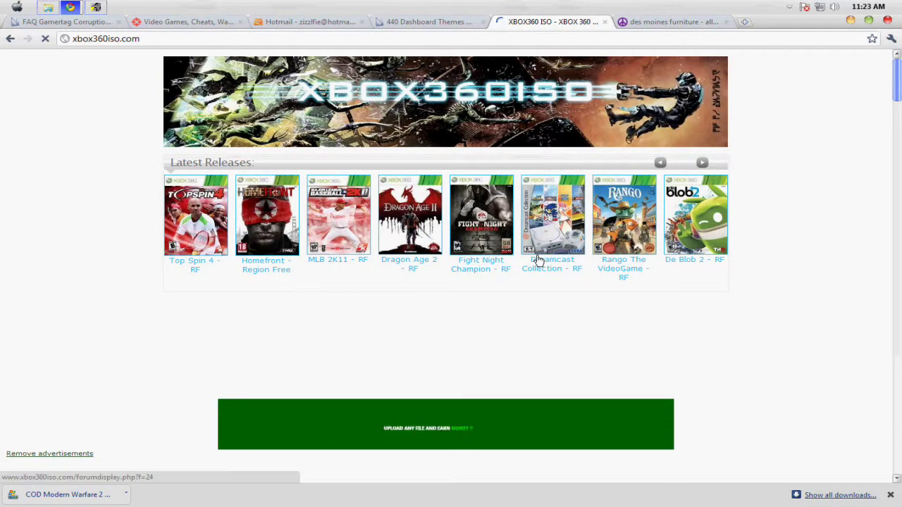
# - Search the XBOX360 ISO forum for "Themes"
pyautogui.scroll(-5, 557, 265)
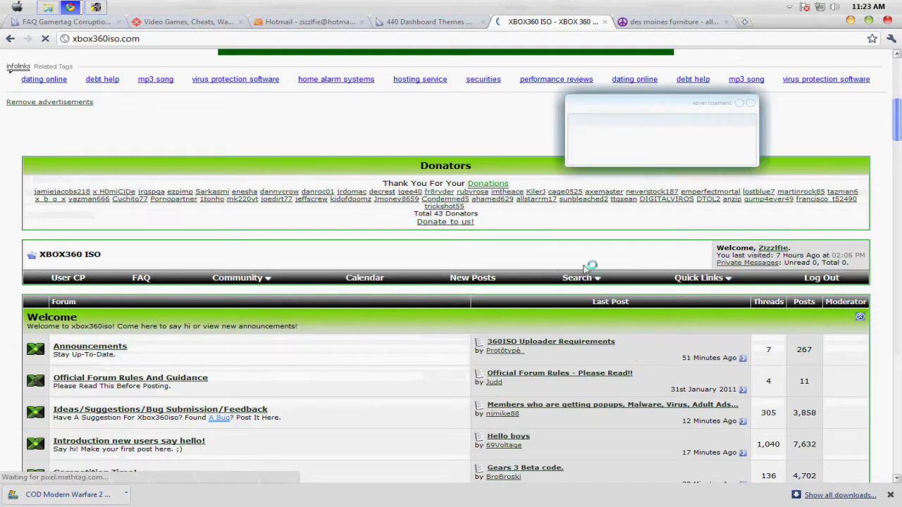
pyautogui.click(584, 282)
pyautogui.write('Themes')
pyautogui.press('Return')
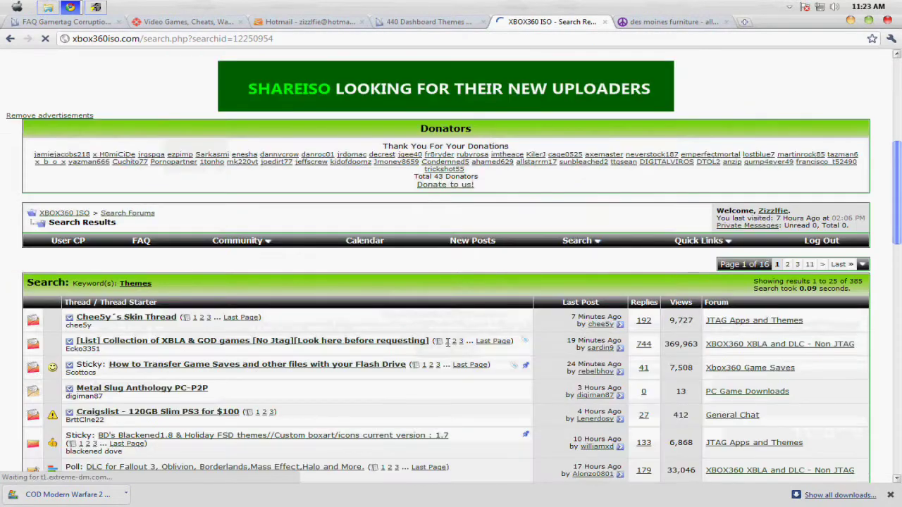
# - Open the sticky thread "440 Dashboard Themes On Demand - Updated Mar/10/2011" from the search results
pyautogui.scroll(-3, 447, 343)
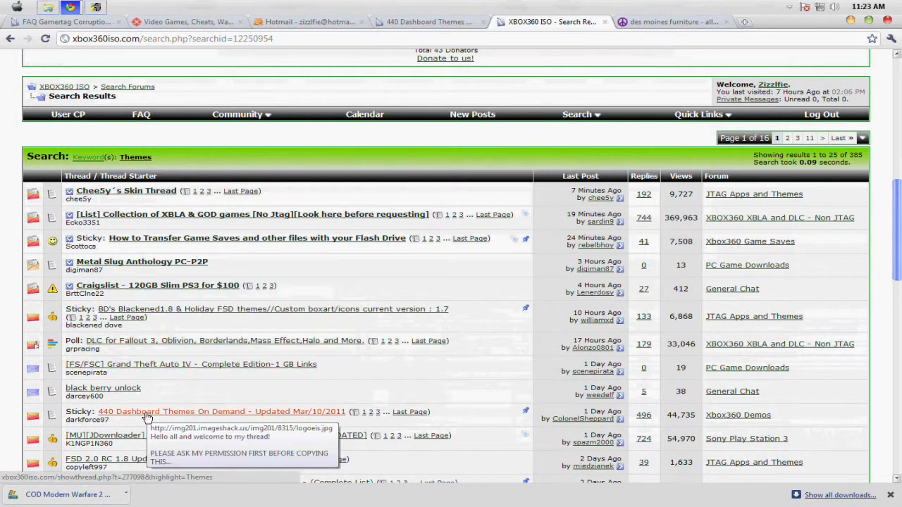
pyautogui.click(146, 413)
pyautogui.scroll(-4, 761, 71)
# - Mute Google Chrome in the Windows volume mixer
pyautogui.click(834, 7)
pyautogui.click(835, 172)
pyautogui.click(543, 431)
# - Find "fantasy art" in the thread's theme list and open that theme's Megaupload download page
pyautogui.scroll(-7, 536, 444)
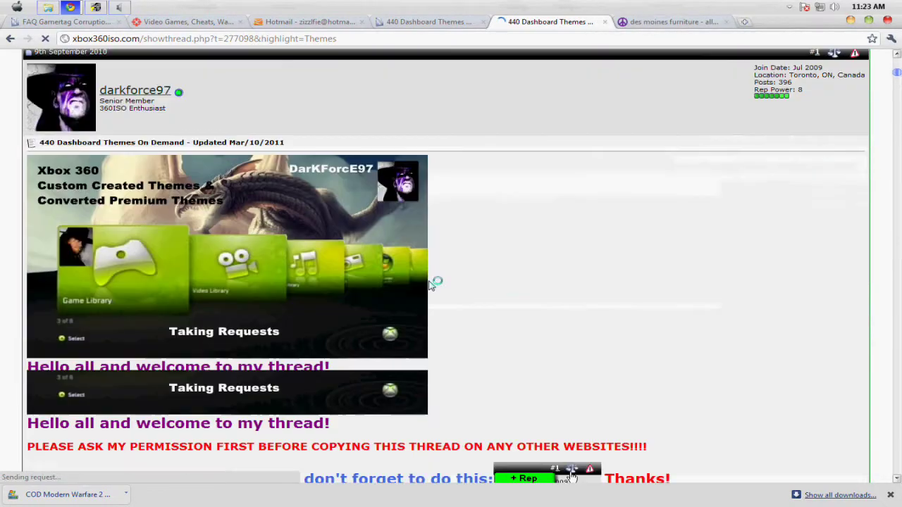
pyautogui.scroll(3, 624, 203)
pyautogui.scroll(-8, 518, 219)
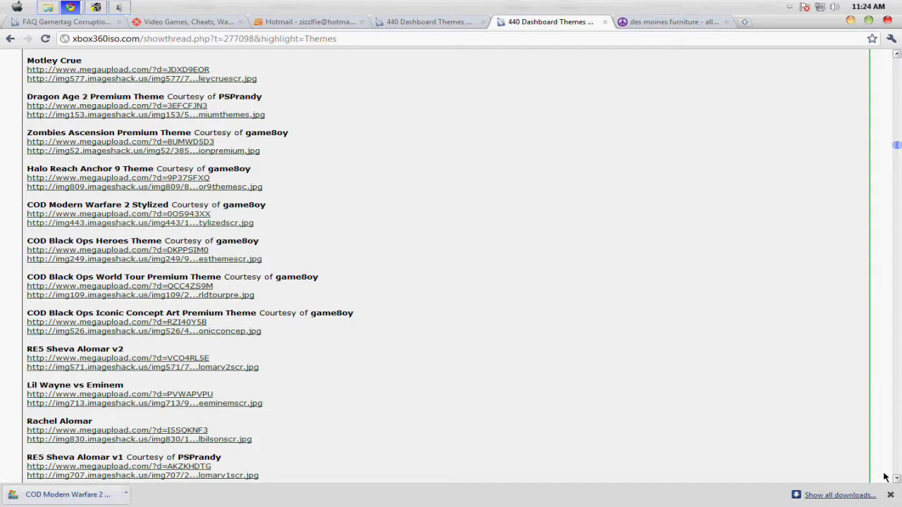
pyautogui.scroll(-6, 364, 269)
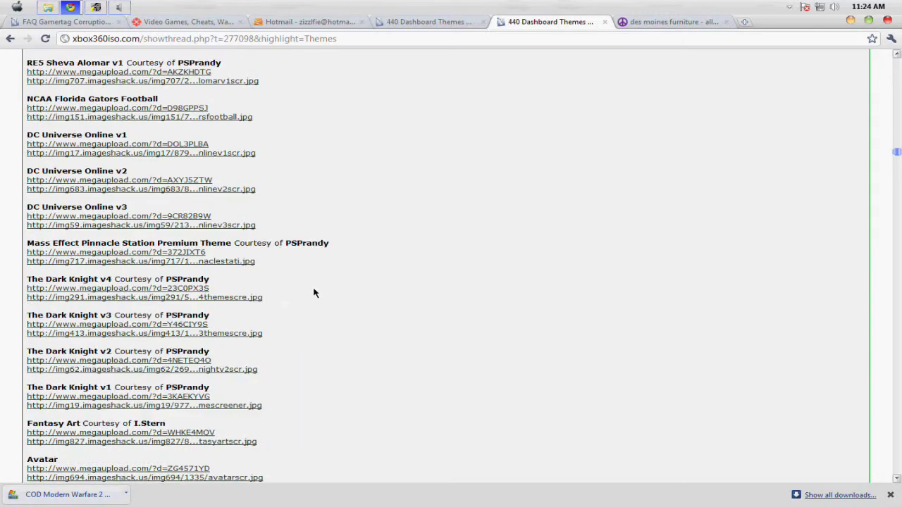
pyautogui.scroll(-3, 288, 348)
pyautogui.scroll(-10, 336, 348)
pyautogui.scroll(-2, 491, 306)
pyautogui.hotkey('ctrl', 'f')
pyautogui.write('fan')
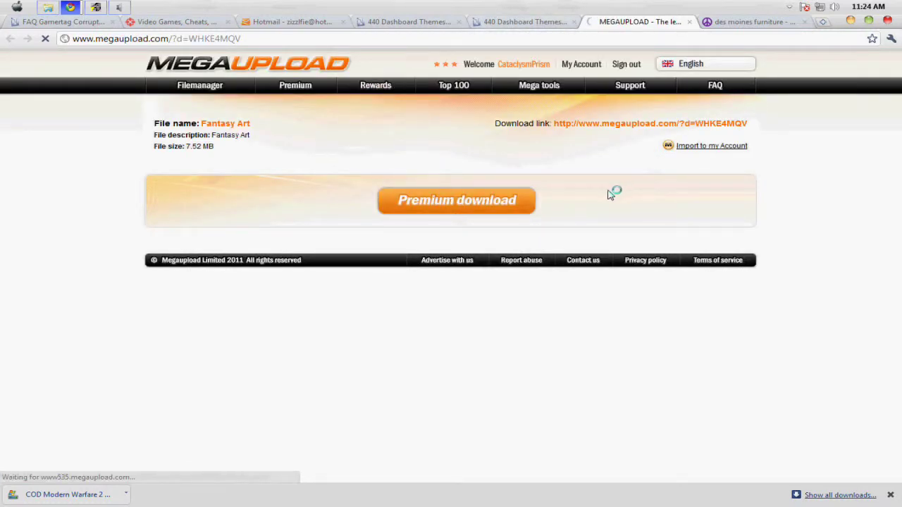
# - Show the downloaded theme's file location and minimize the browser
pyautogui.click(126, 497)
pyautogui.click(70, 451)
pyautogui.click(850, 21)
pyautogui.doubleClick(65, 97)
pyautogui.moveTo(162, 83); pyautogui.dragTo(352, 82)
pyautogui.click(263, 88)
pyautogui.click(282, 130)
pyautogui.click(565, 302)
pyautogui.click(566, 75)
# - Relaunch USB Xtaf Gui from its desktop shortcut and open the connected USB device
pyautogui.rightClick(84, 94)
pyautogui.click(122, 137)
pyautogui.click(116, 125)
pyautogui.click(138, 166)
pyautogui.click(115, 162)
pyautogui.click(159, 180)
pyautogui.doubleClick(161, 180)
pyautogui.doubleClick(279, 166)
pyautogui.click(269, 168)
pyautogui.doubleClick(269, 168)
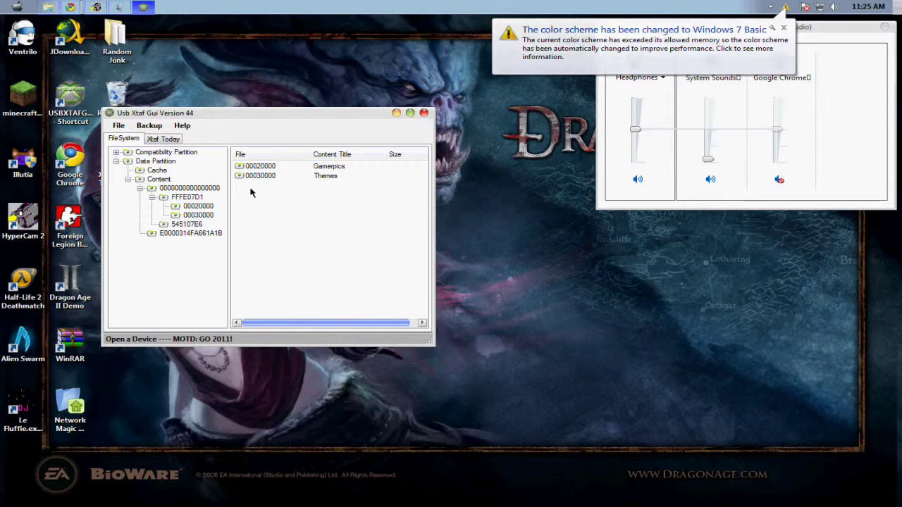
# - Open the 00030000 Themes folder and move the USB Xtaf Gui window aside
pyautogui.click(277, 179)
pyautogui.click(330, 186)
pyautogui.click(255, 179)
pyautogui.doubleClick(254, 180)
pyautogui.moveTo(296, 225); pyautogui.dragTo(278, 248)
pyautogui.moveTo(202, 110); pyautogui.dragTo(282, 102)
# - Switch back to Chrome and show the downloaded Fantasy Art file in its folder, ready for transfer
pyautogui.click(71, 7)
pyautogui.click(110, 30)
pyautogui.click(126, 495)
pyautogui.click(161, 481)
pyautogui.moveTo(583, 477); pyautogui.dragTo(187, 181)
# - Inject the downloaded theme file into the device's Themes folder with USB Xtaf Gui
pyautogui.click(145, 7)
pyautogui.moveTo(359, 106); pyautogui.dragTo(532, 87)
pyautogui.rightClick(524, 184)
pyautogui.click(565, 227)
pyautogui.moveTo(798, 167); pyautogui.dragTo(802, 212)
pyautogui.doubleClick(535, 204)
# - Return to the 440 Dashboard Themes thread in Chrome and look through more of the theme list
pyautogui.click(75, 7)
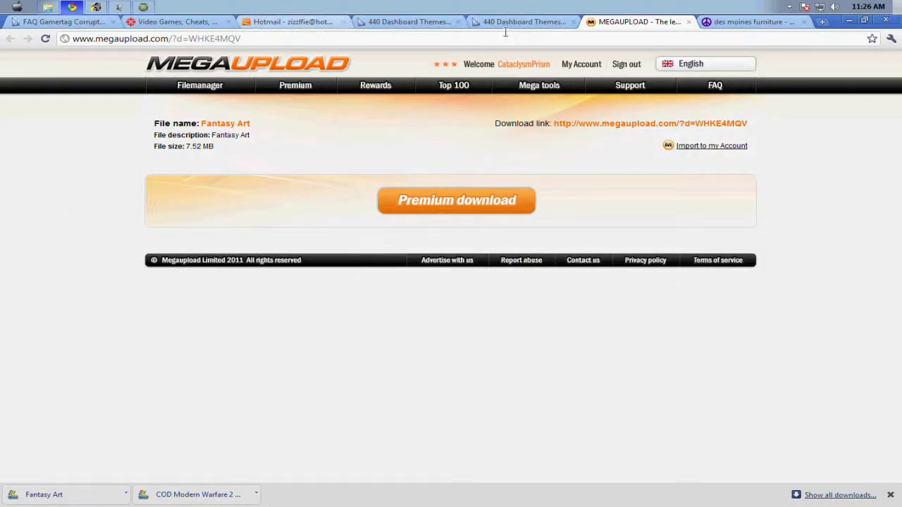
pyautogui.click(528, 24)
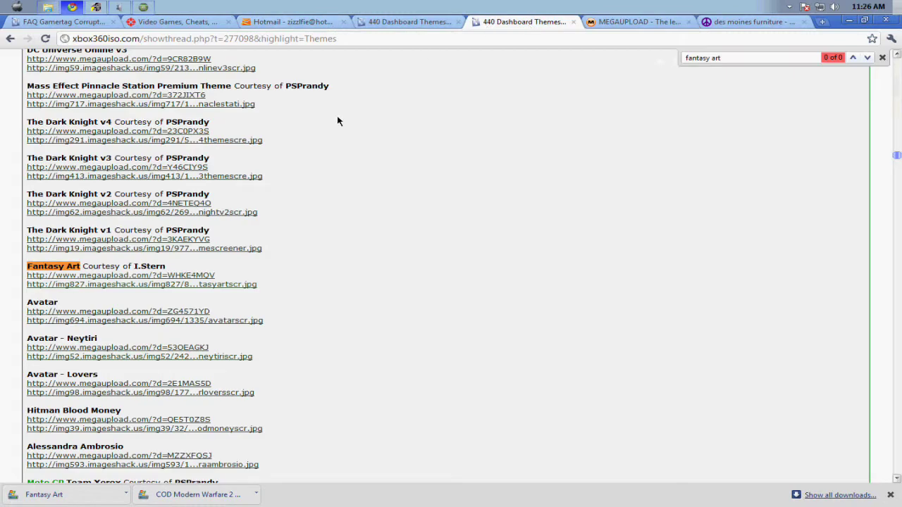
pyautogui.scroll(-2, 337, 121)
pyautogui.scroll(-10, 170, 196)
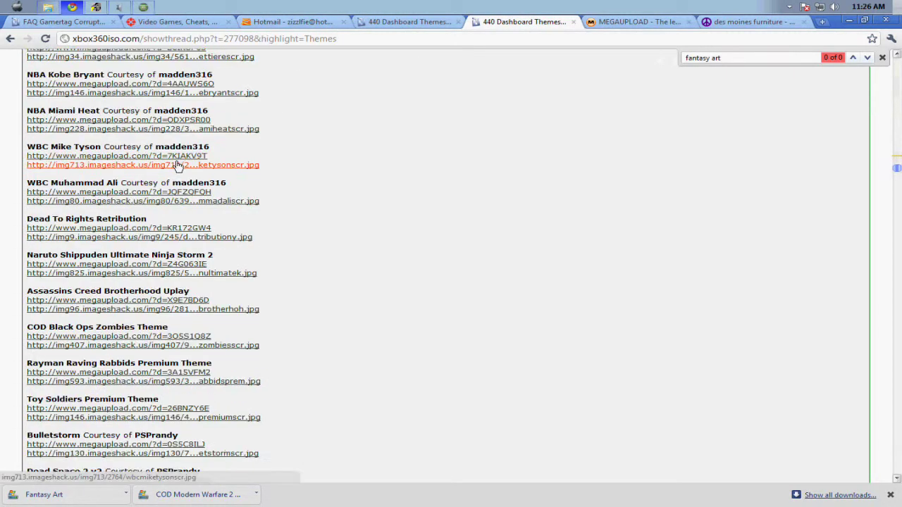
pyautogui.scroll(-9, 178, 166)
# - Bring USB Xtaf Gui back to the front and close the open USB device
pyautogui.click(145, 7)
pyautogui.moveTo(643, 289); pyautogui.dragTo(620, 289)
pyautogui.click(371, 93)
pyautogui.click(378, 104)
pyautogui.click(236, 217)
pyautogui.click(372, 92)
pyautogui.click(368, 92)
pyautogui.click(386, 171)
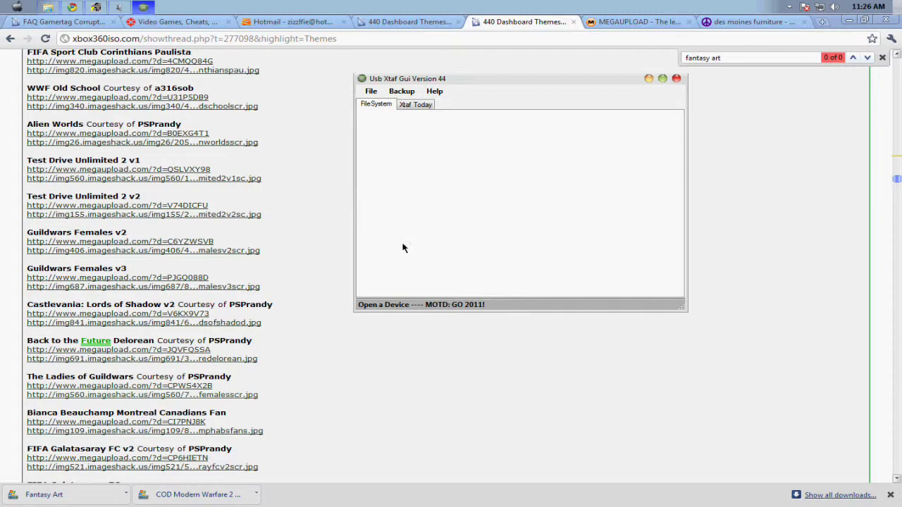